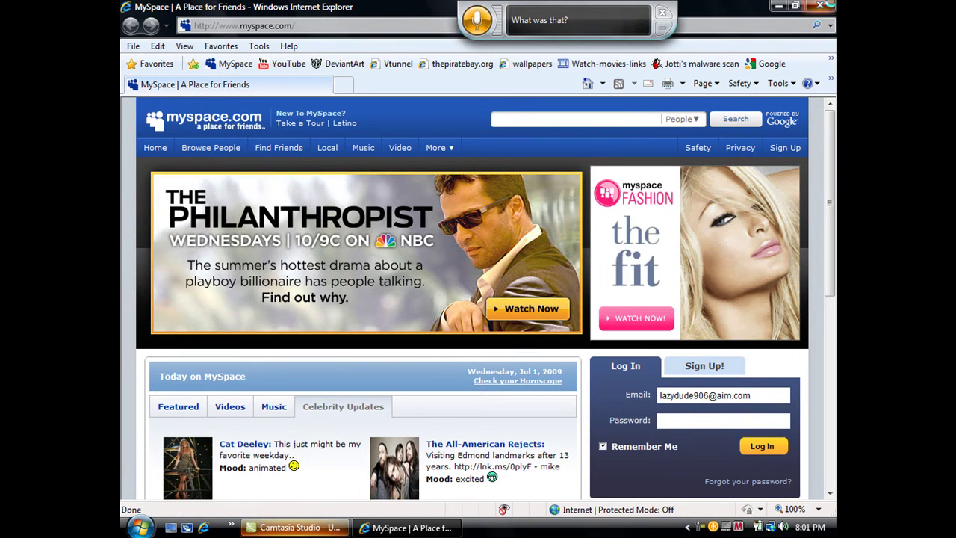
- Close the MySpace browser window and open Speech Recognition Options from the Control Panel
key("alt+F4")
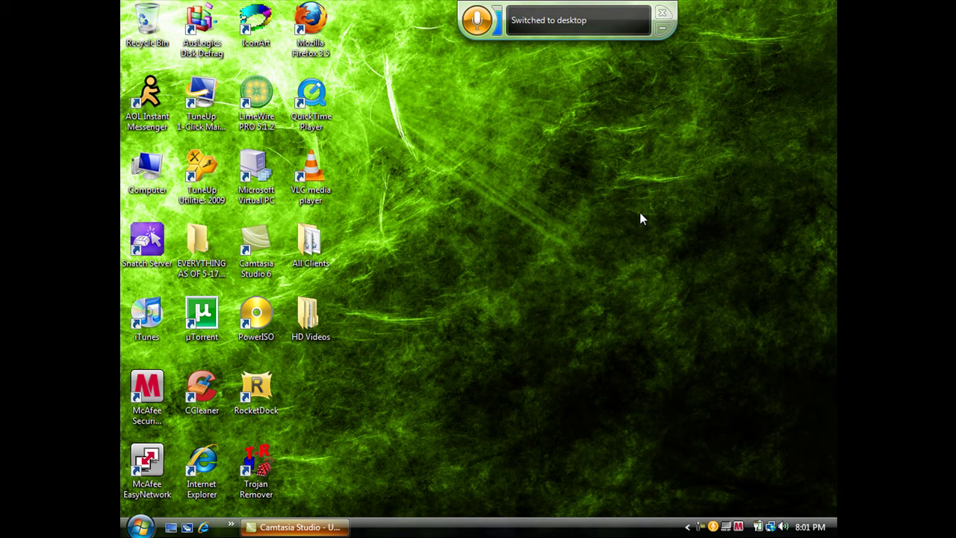
key("super")
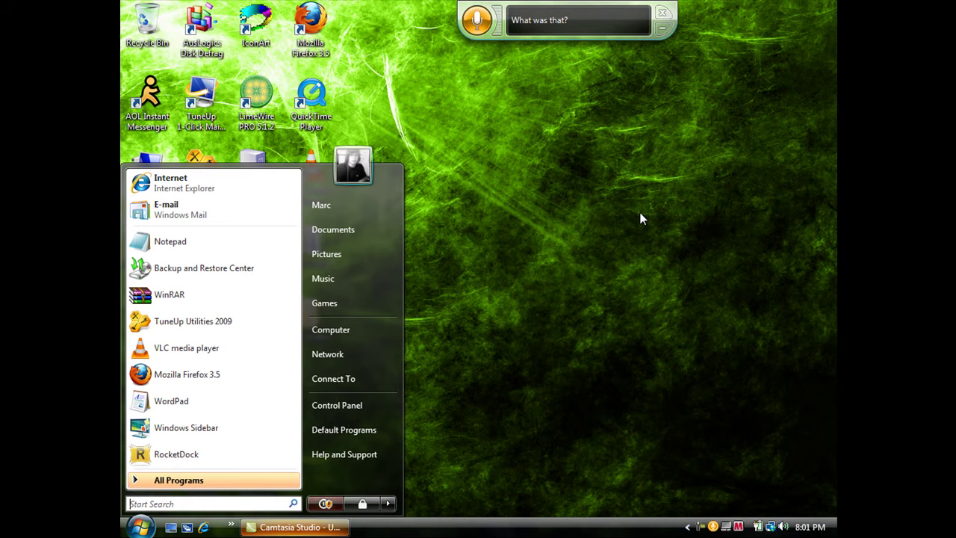
left_click(640, 219)
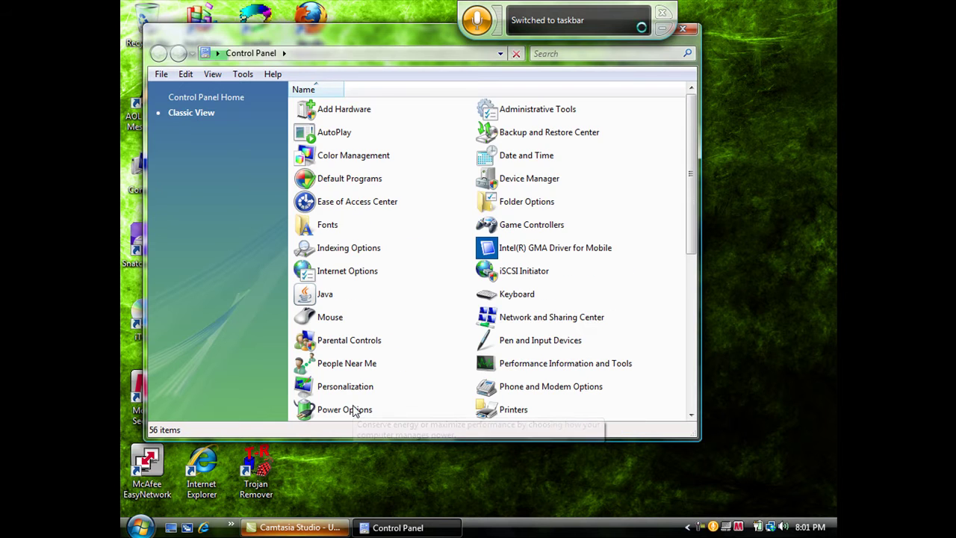
scroll(354, 411, "down", 4)
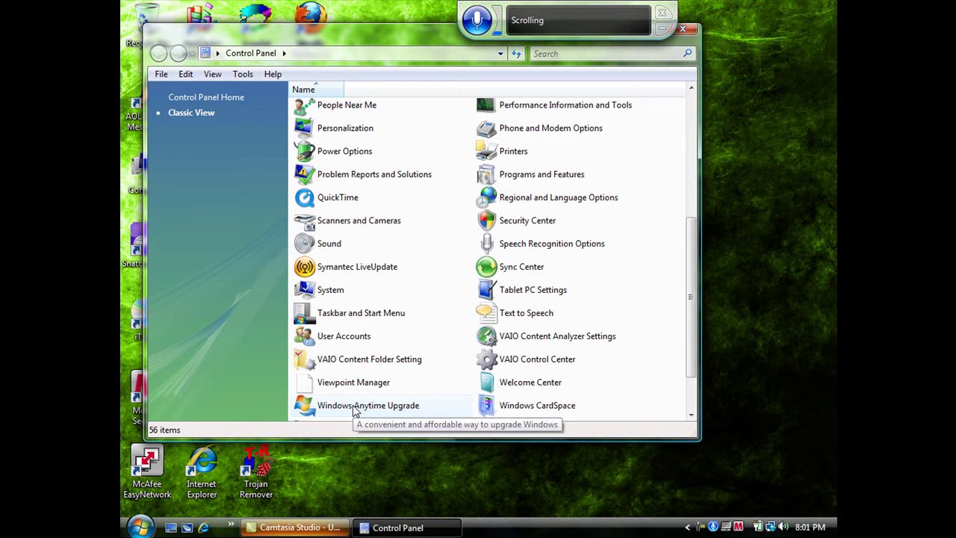
left_click(486, 249)
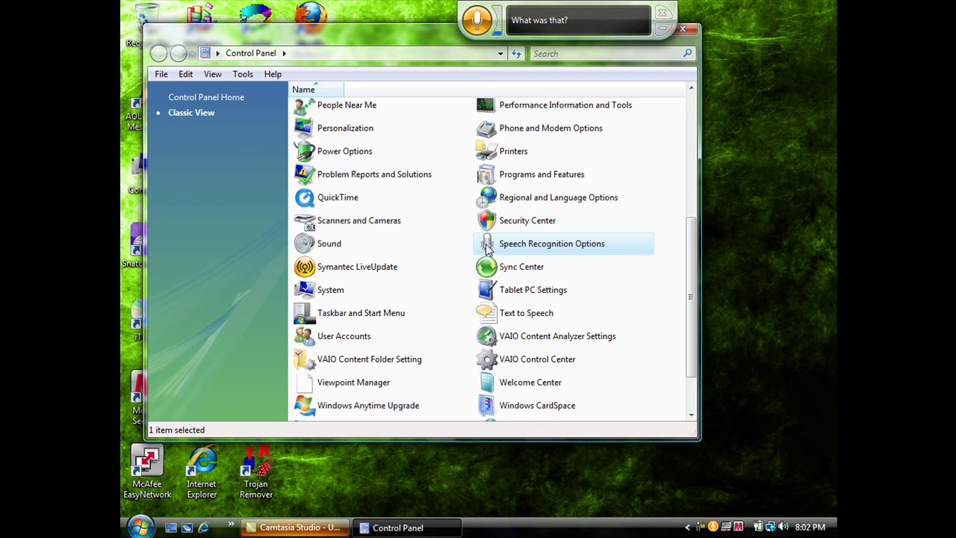
double_click(485, 248)
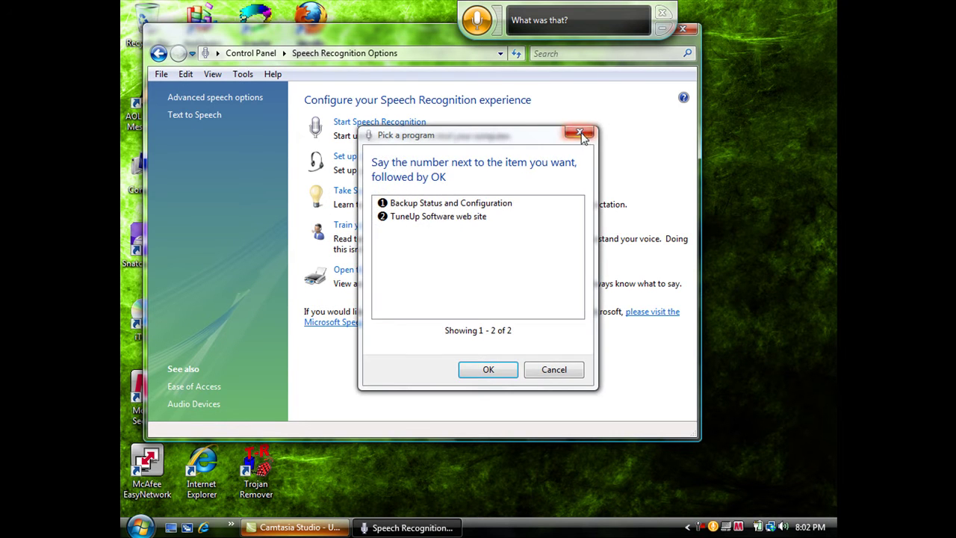
- Dismiss the Pick a program dialog and close the Speech Recognition Options window
left_click(583, 138)
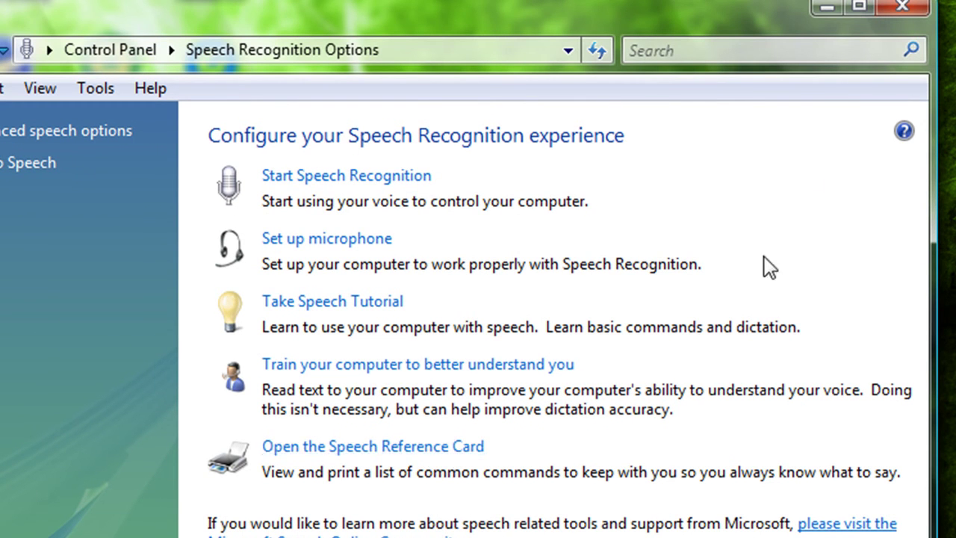
left_click(921, 9)
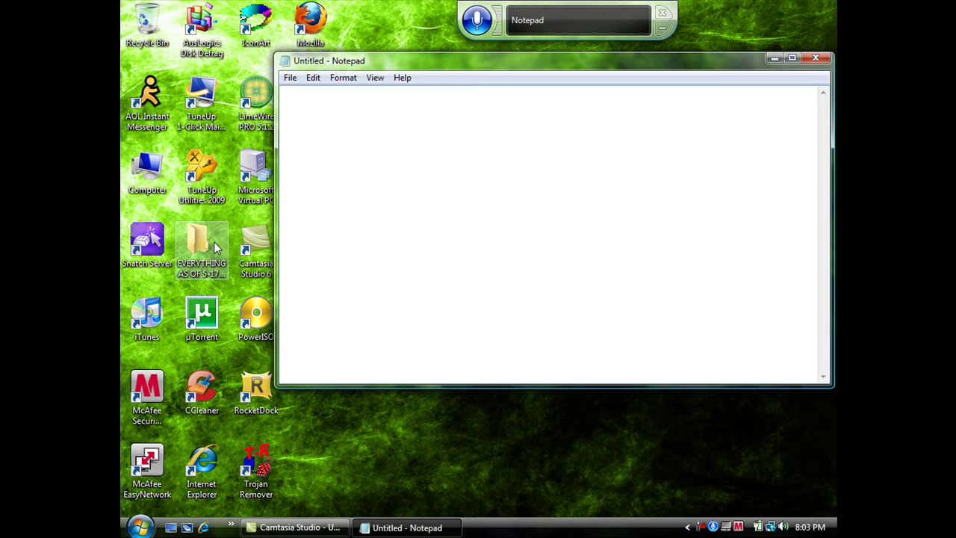
type("AA")
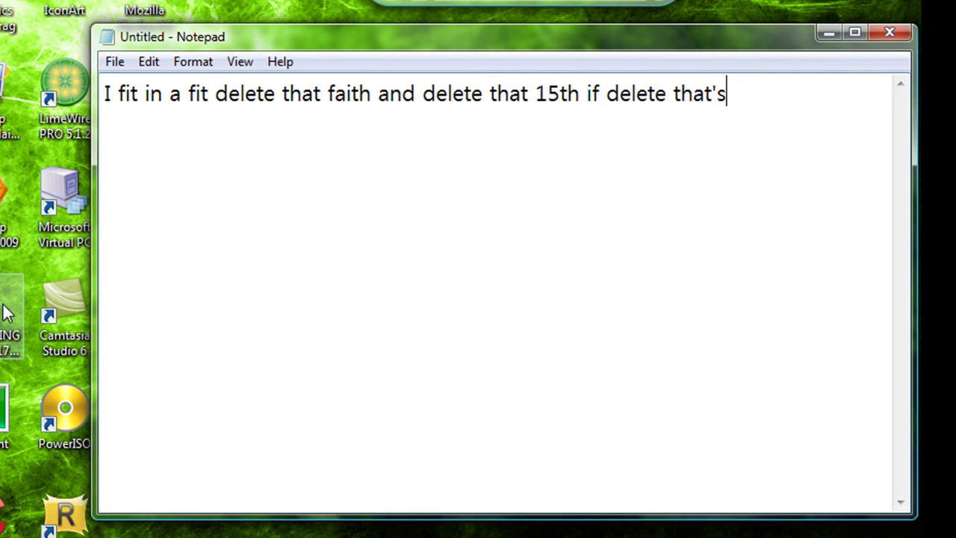
key("ctrl+a")
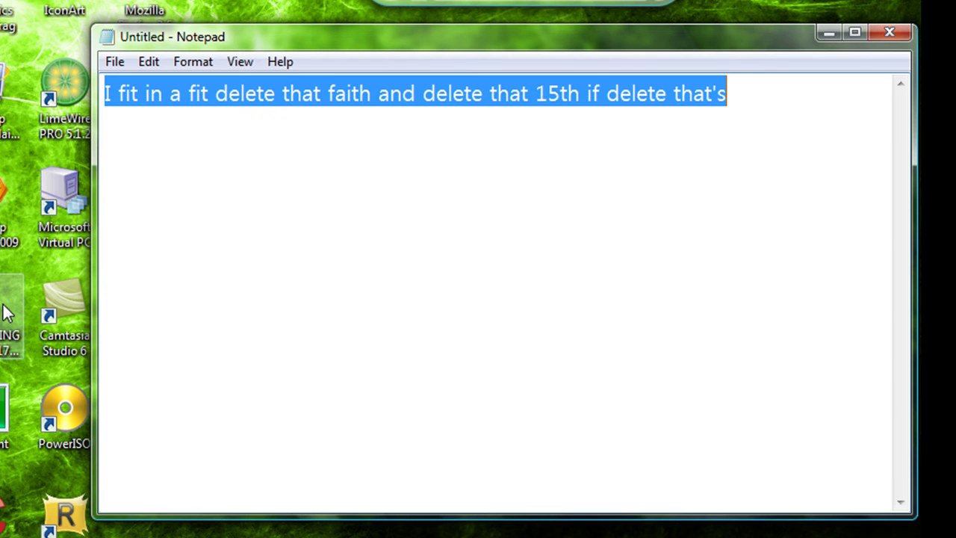
key("Delete")
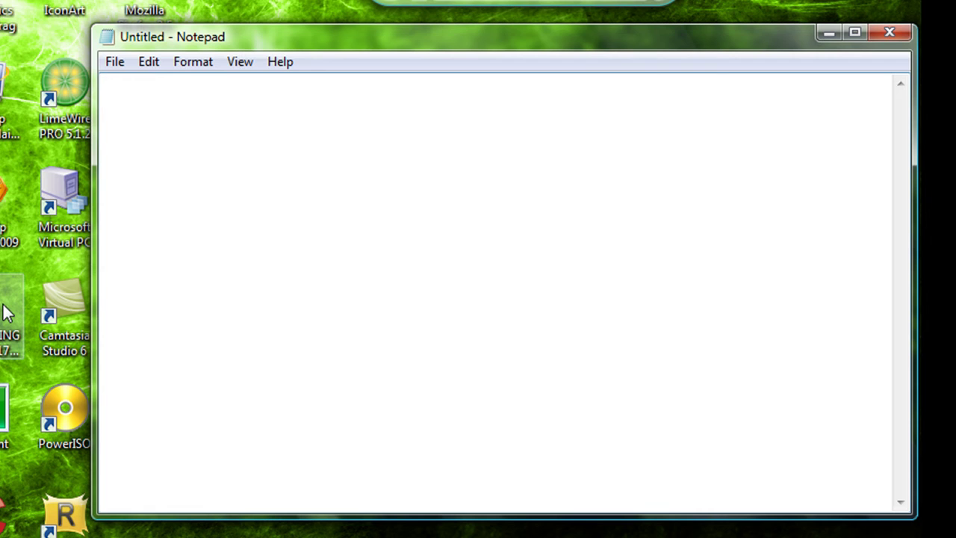
- Write "Hi whats up." at the start of the blank Notepad document, removing any misrecognized words after it
type("Hi")
key("BackSpace")
key("BackSpace")
type("i whats")
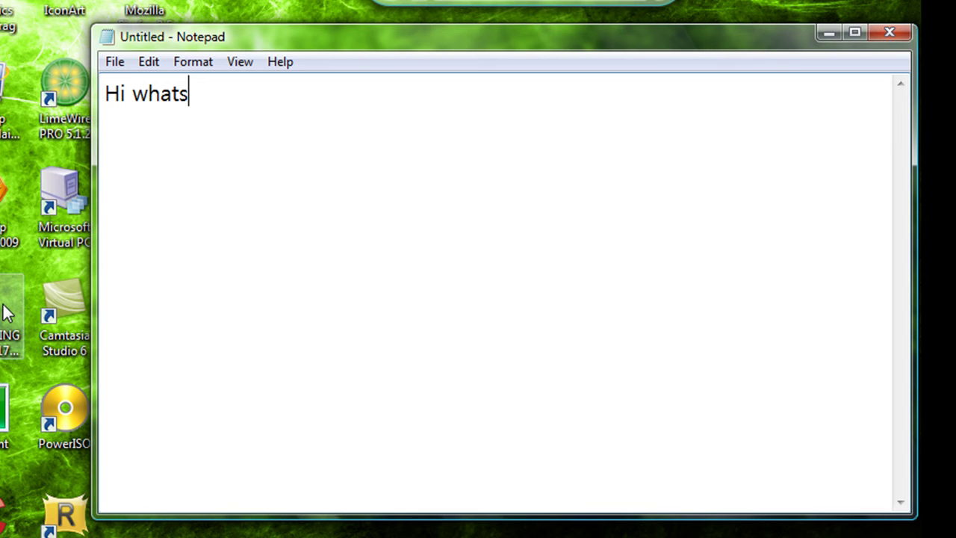
type(" up.  On")
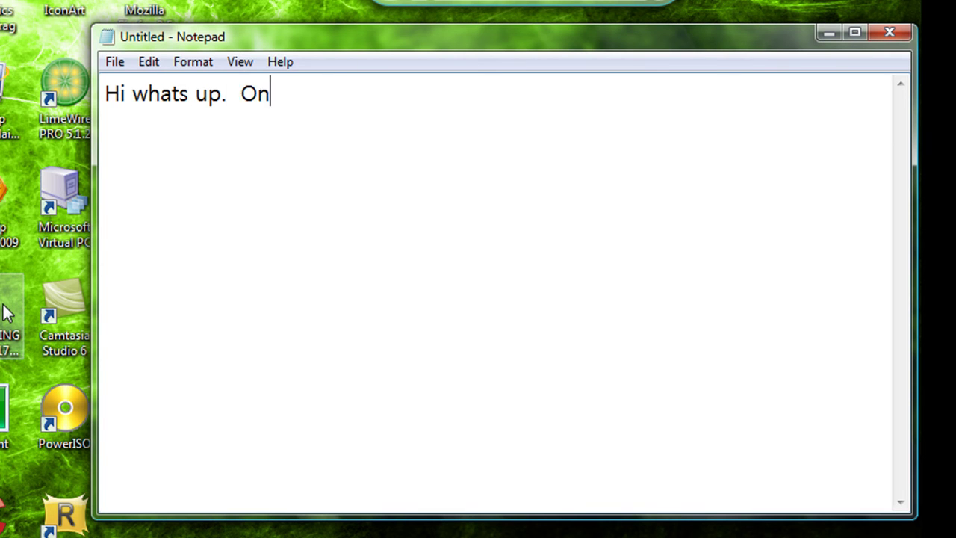
key("BackSpace")
key("BackSpace")
type("Line")
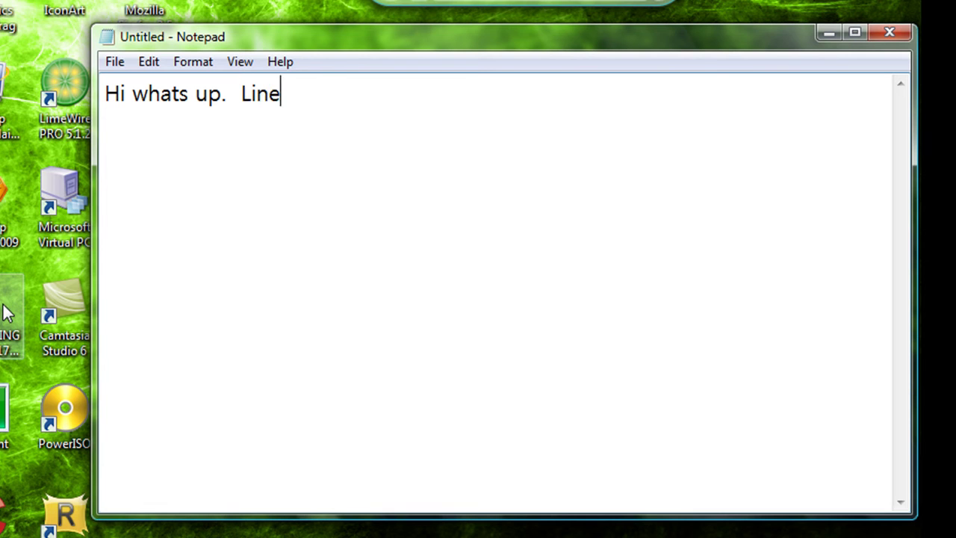
key("BackSpace")
key("BackSpace")
key("BackSpace")
key("BackSpace")
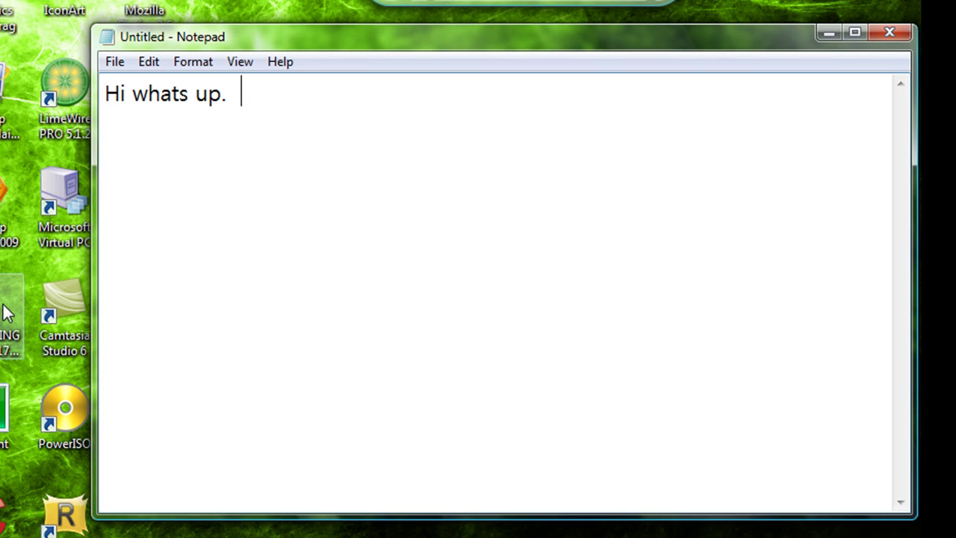
- Continue the Notepad text with "Im just doing a tutorial on speech recognition"
type("Im just")
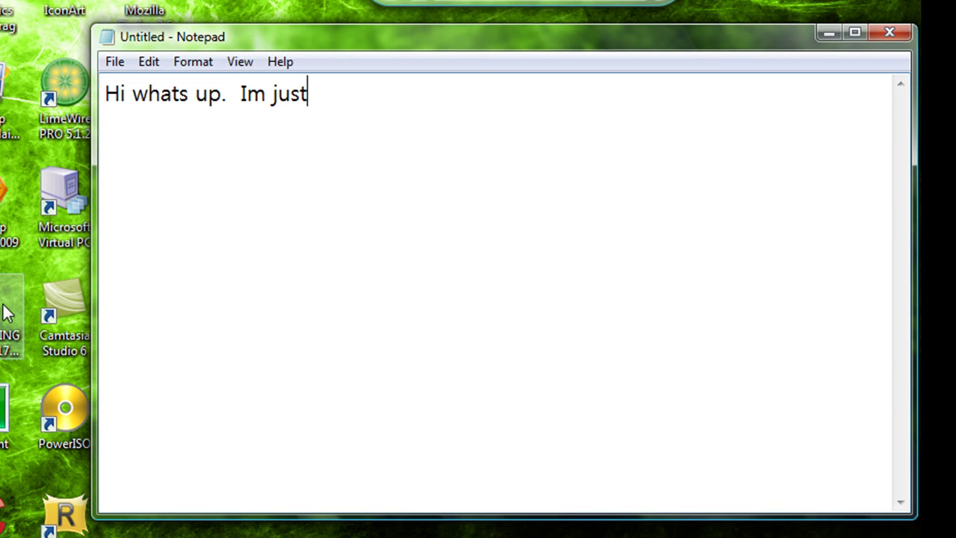
type("doing a tutorial")
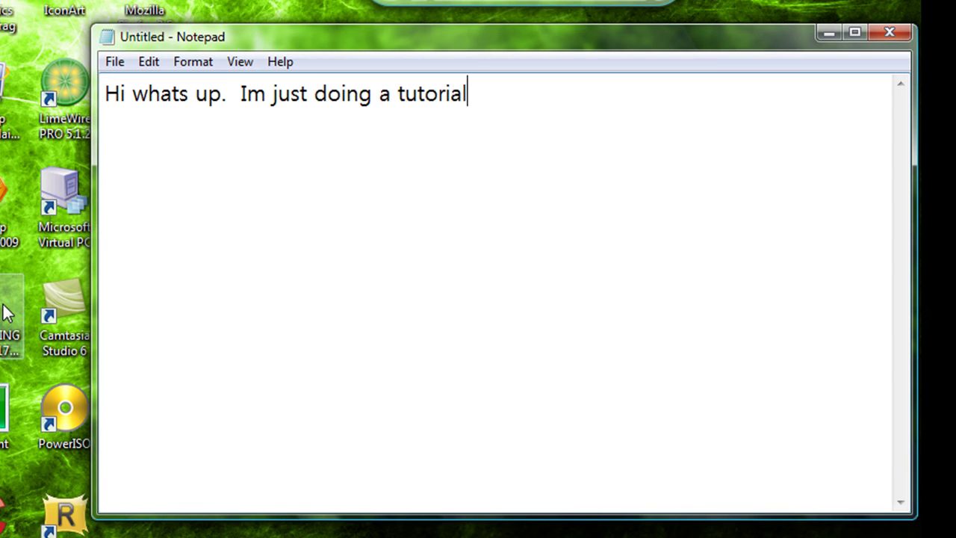
type(" on speech recognition")
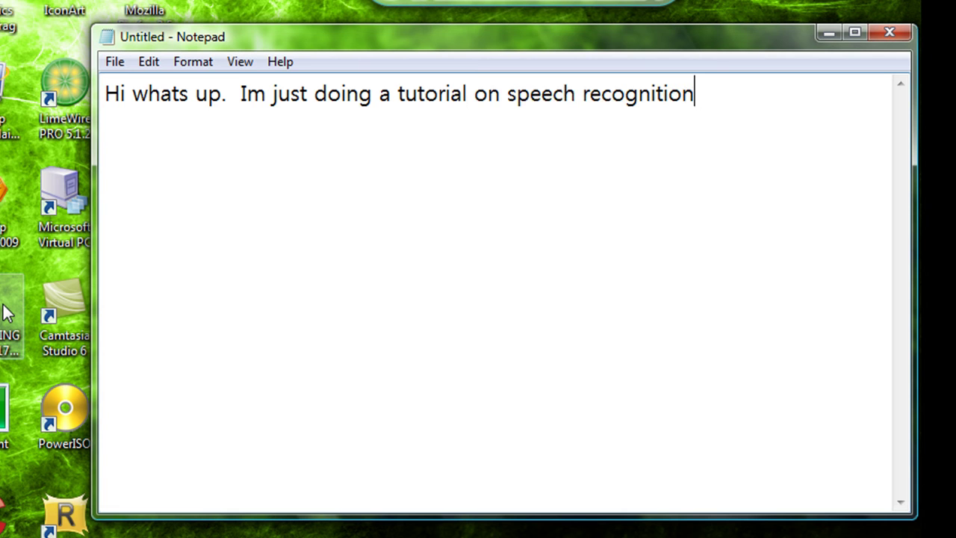
- End the tutorial sentence with a period and add the sentence "It's actually really easy to use."
type(".  It's actually a really easy use")
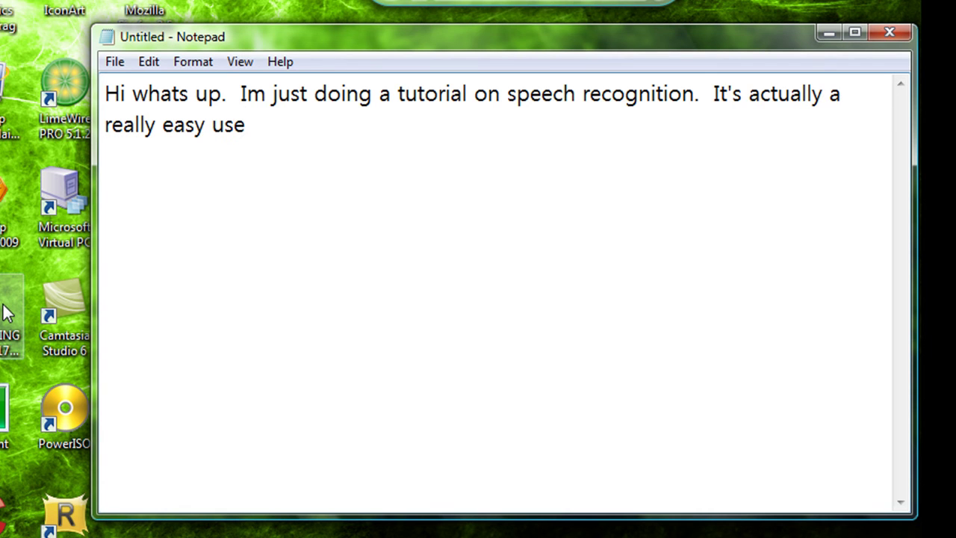
key("ctrl+z")
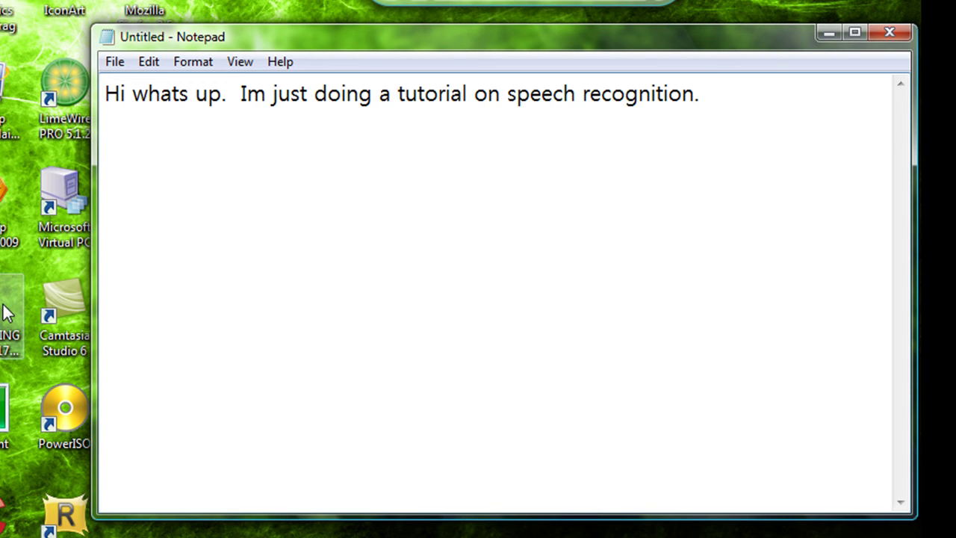
type("It's actually really easy to use")
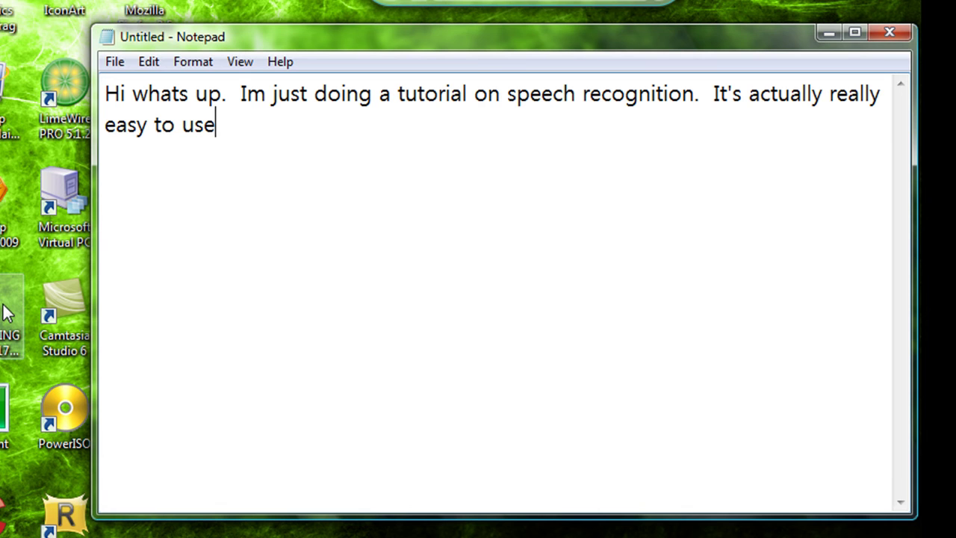
type(" delete that's")
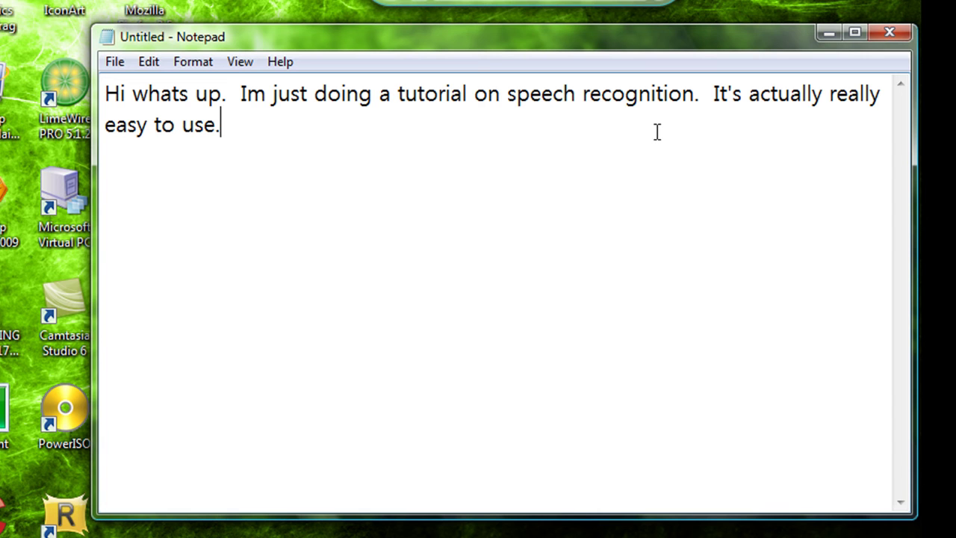
- Begin a further sentence with "Writing emails while you're talking is actually" and delete any misrecognized text following it
type("Writing emails while you're talking")
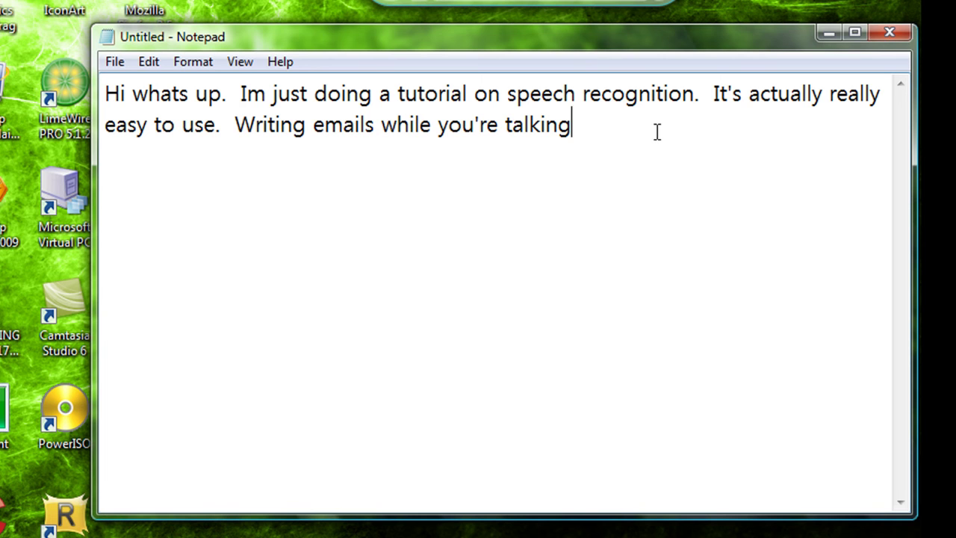
type(" is actually a relief on and you should try it sometime")
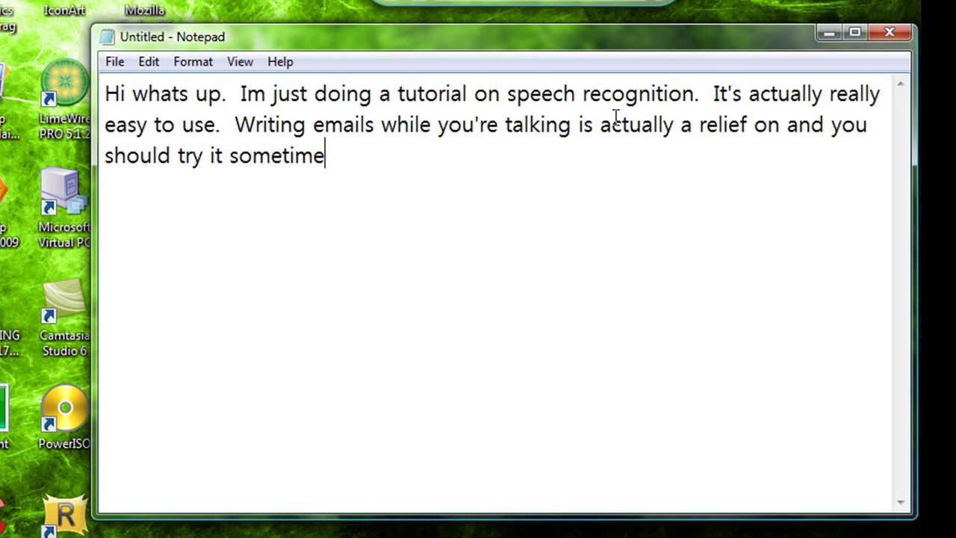
left_click_drag(677, 125, 693, 153)
key("BackSpace")
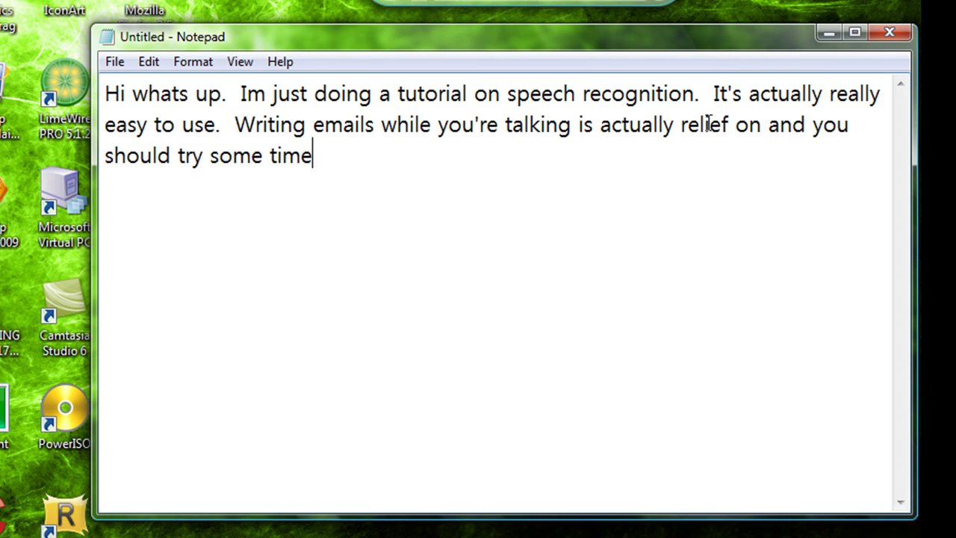
left_click(680, 124)
key("ctrl+shift+End")
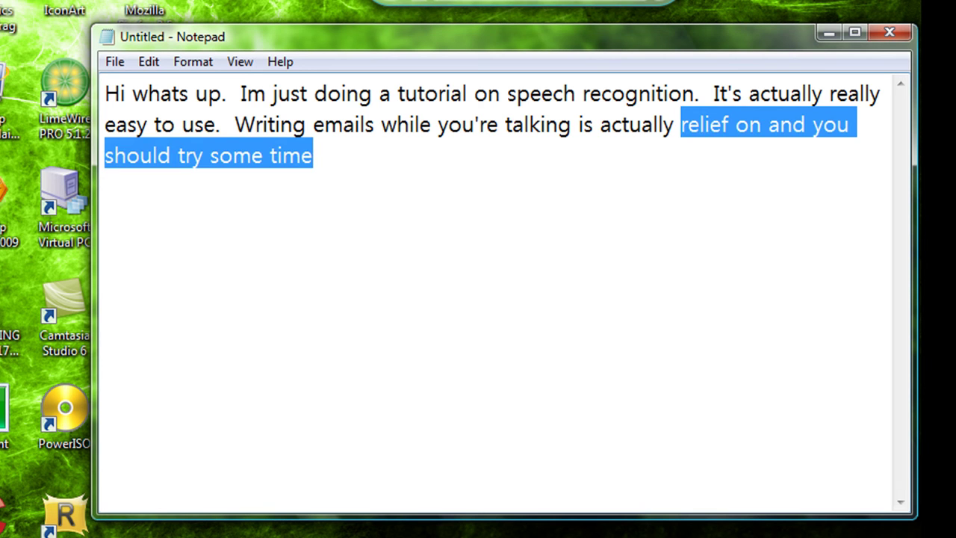
key("Delete")
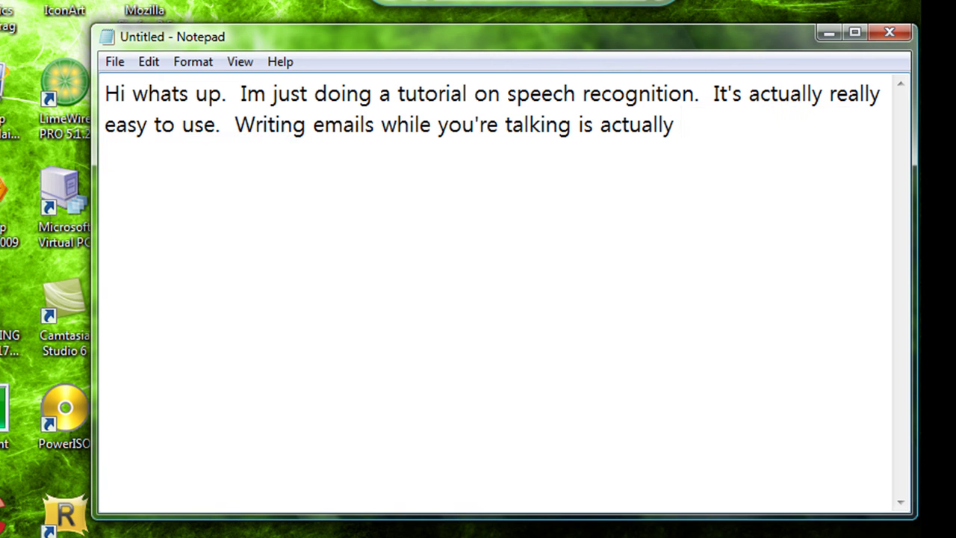
- Complete the sentence about writing emails with "really fun."
type("really fond")
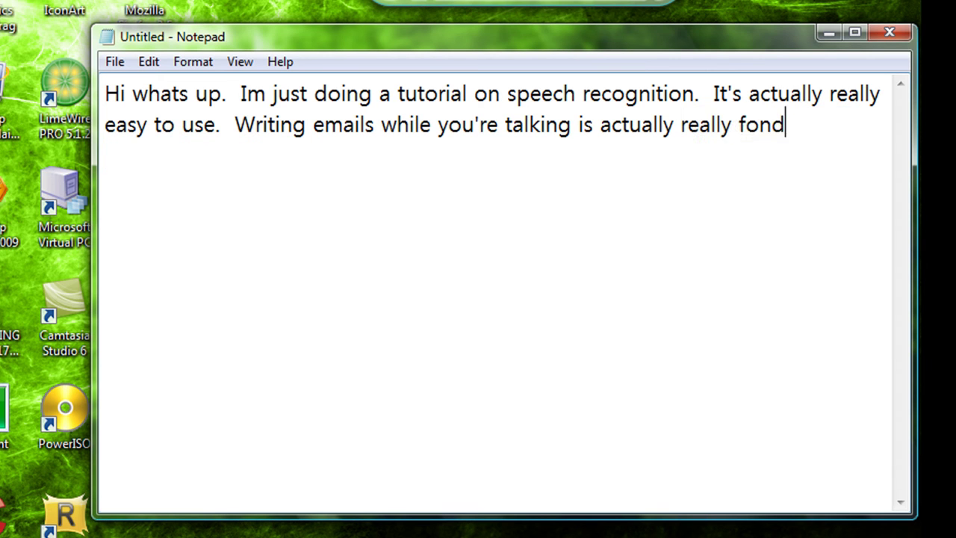
key("BackSpace")
key("BackSpace")
key("BackSpace")
type("un. ")
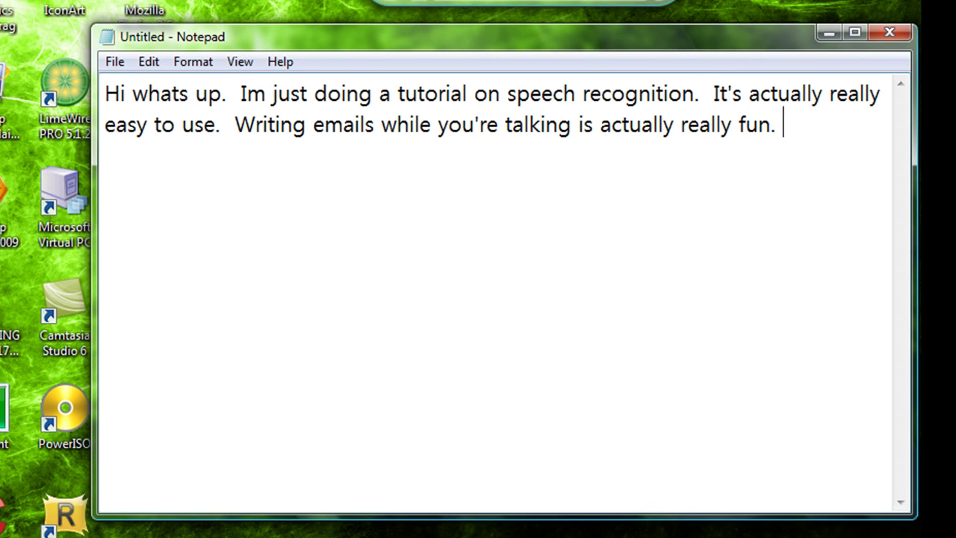
- Close the untitled Notepad document and discard its text
type(" Our sleep")
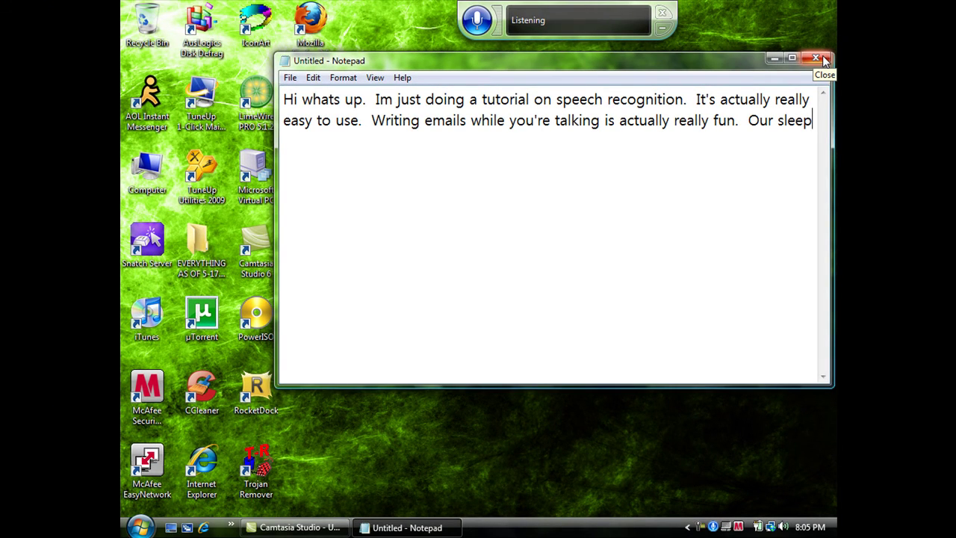
left_click(816, 58)
left_click(517, 271)
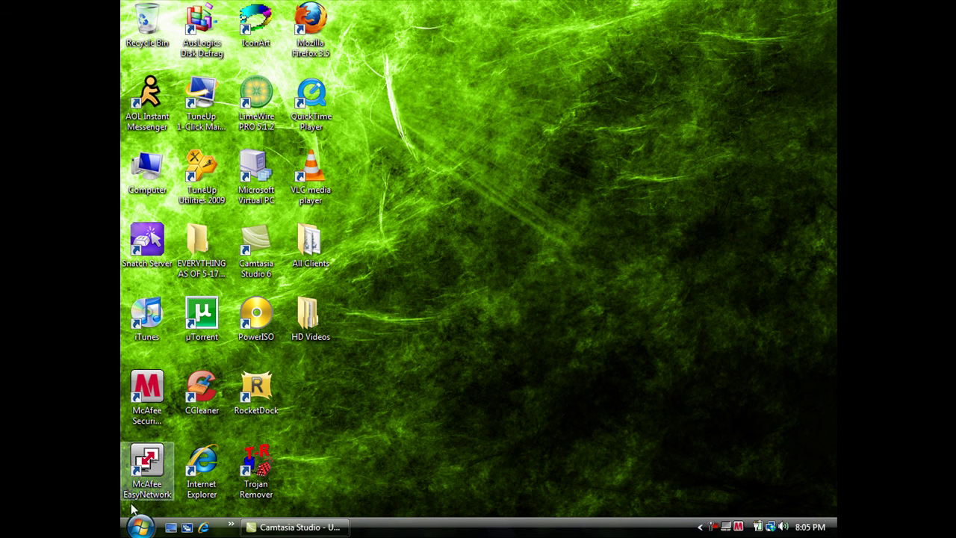
- Open the Control Panel, locate the Speech Recognition Options entry, and close the window
left_click(139, 527)
left_click(357, 406)
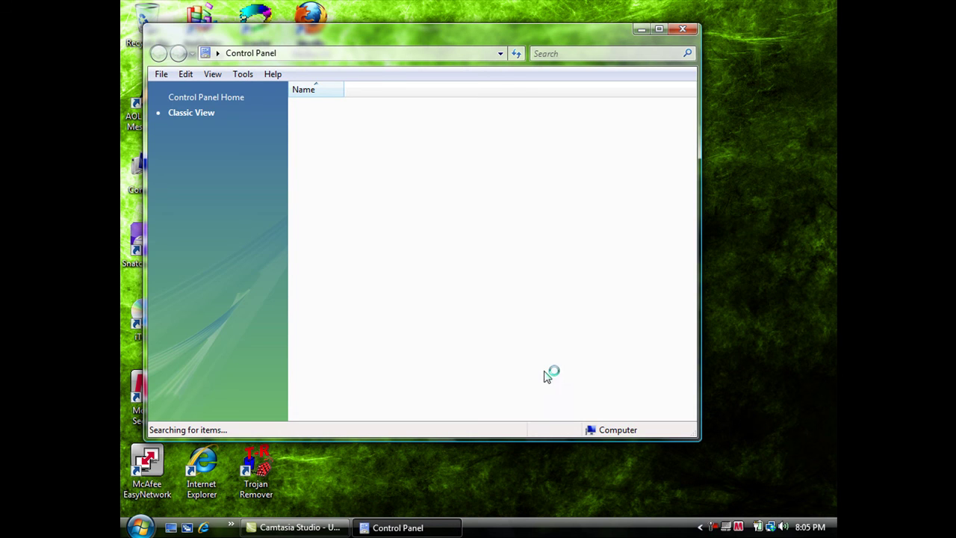
scroll(647, 371, "down", 5)
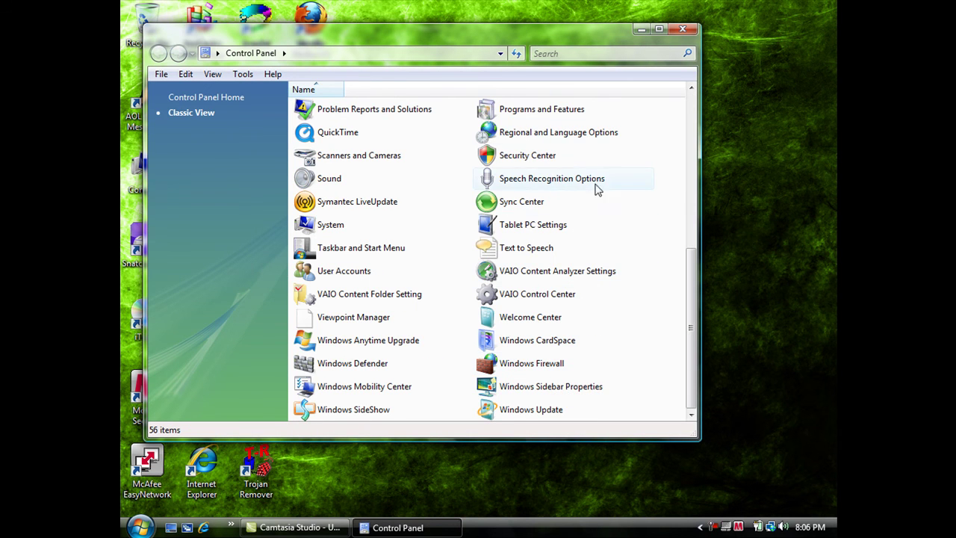
left_click(682, 29)
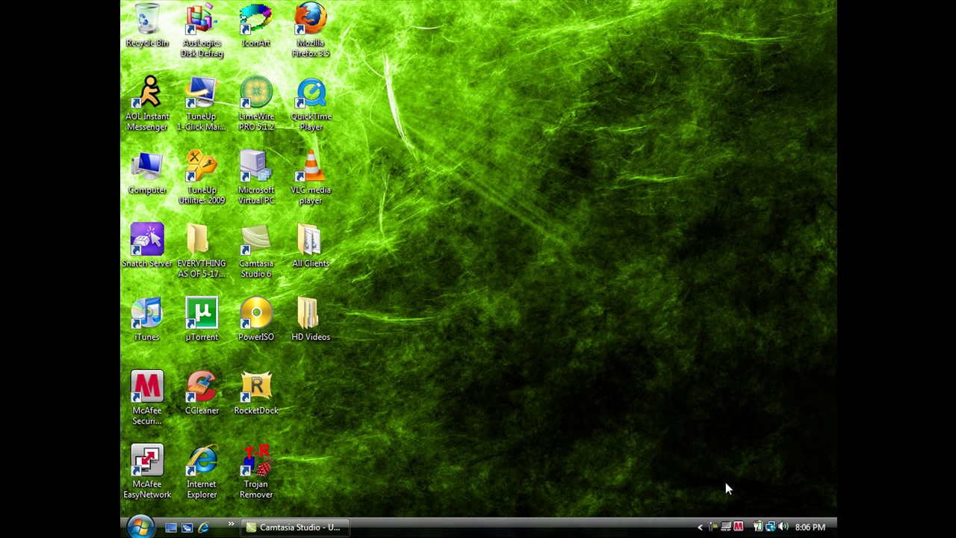
right_click(714, 526)
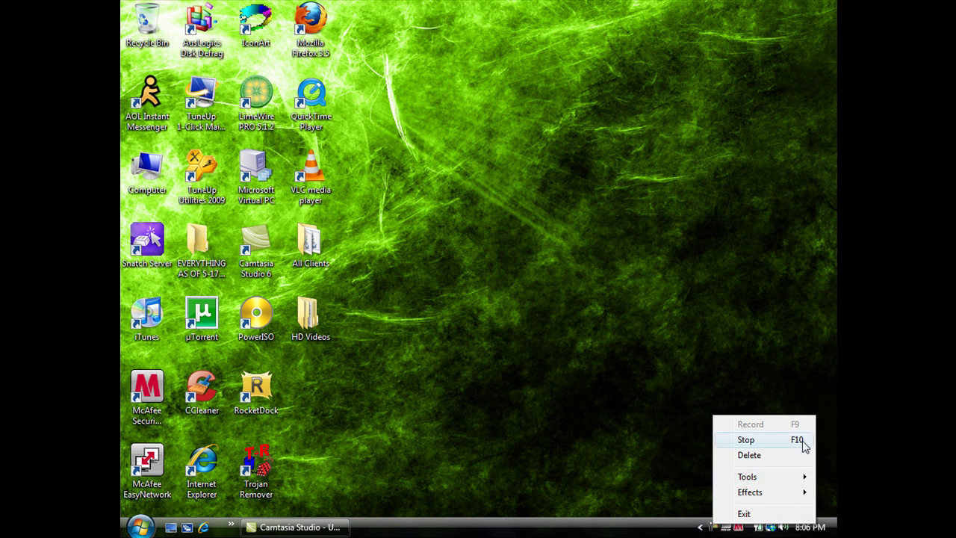